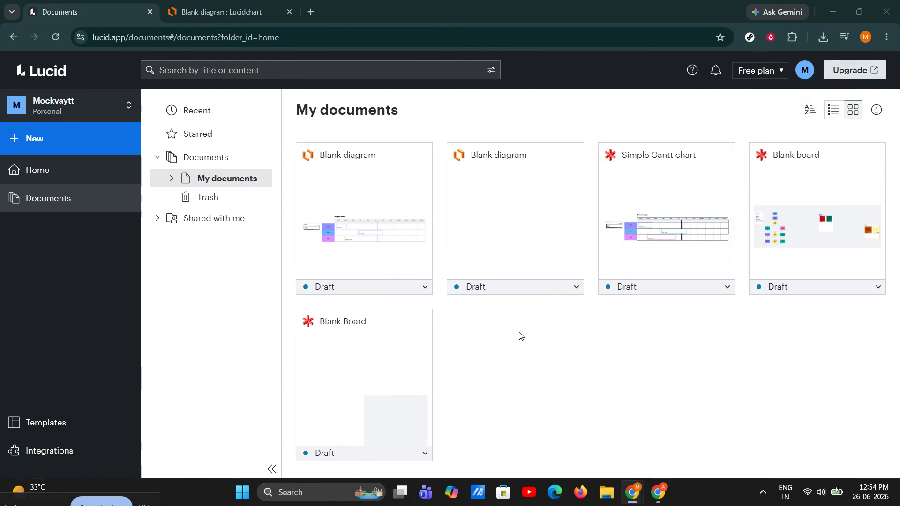
Create a Lucidchart document from the Website wireframe template, found by searching the templates for "wire frame".
click(110, 148)
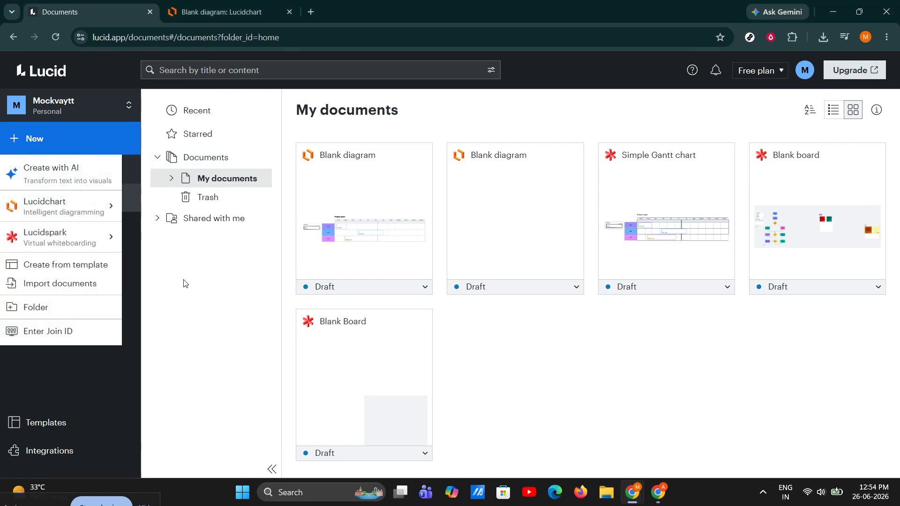
mouse_move(66, 210)
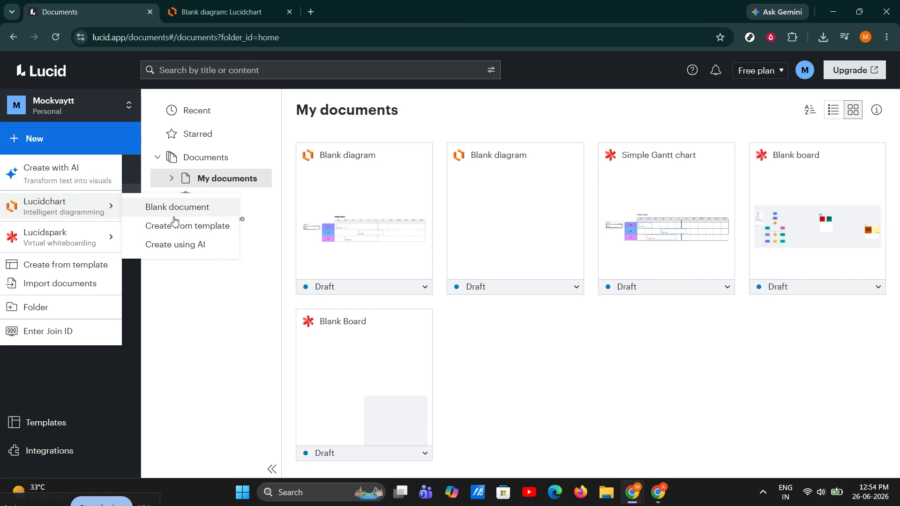
click(196, 231)
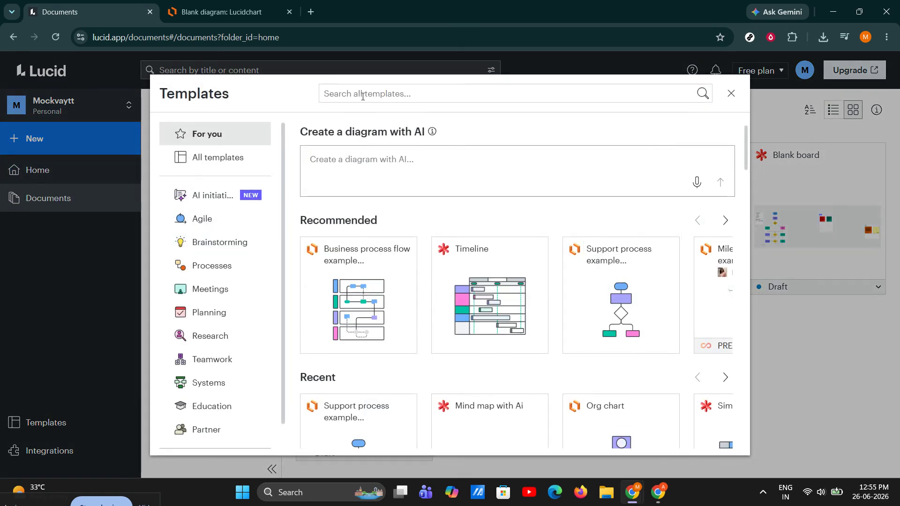
click(362, 96)
text(wire)
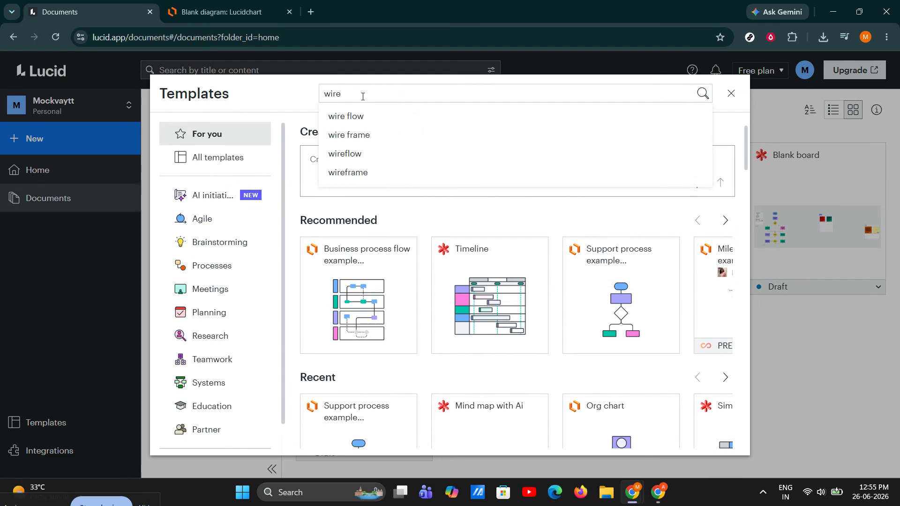
click(366, 135)
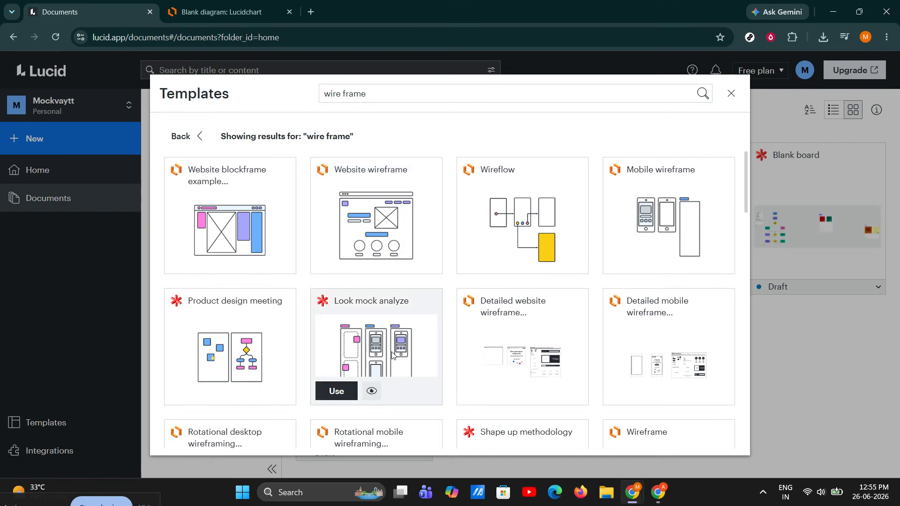
click(337, 260)
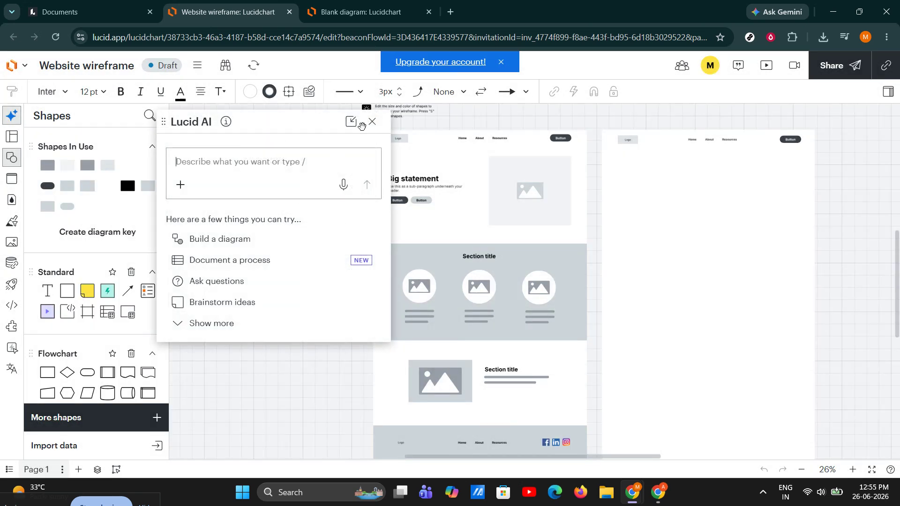
Close the Lucid AI panel and dismiss the account upgrade banner.
click(372, 121)
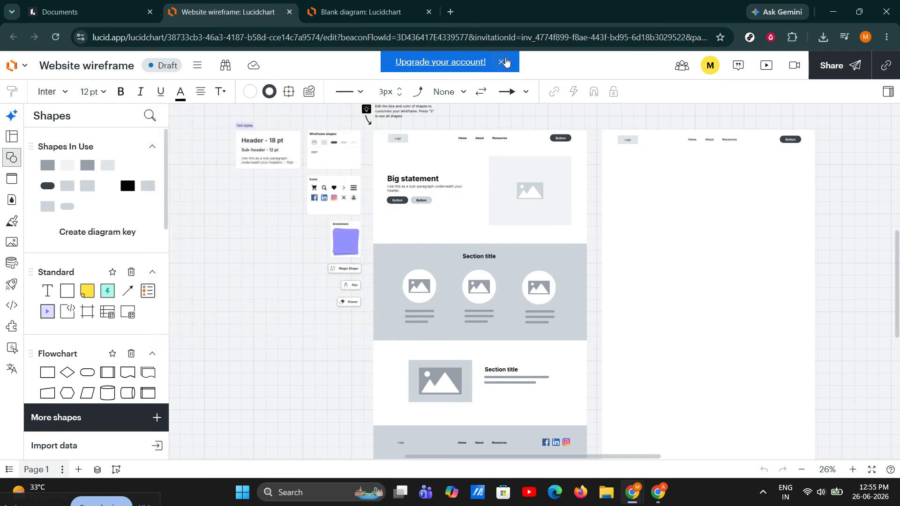
click(502, 62)
drag(260, 328, 245, 320)
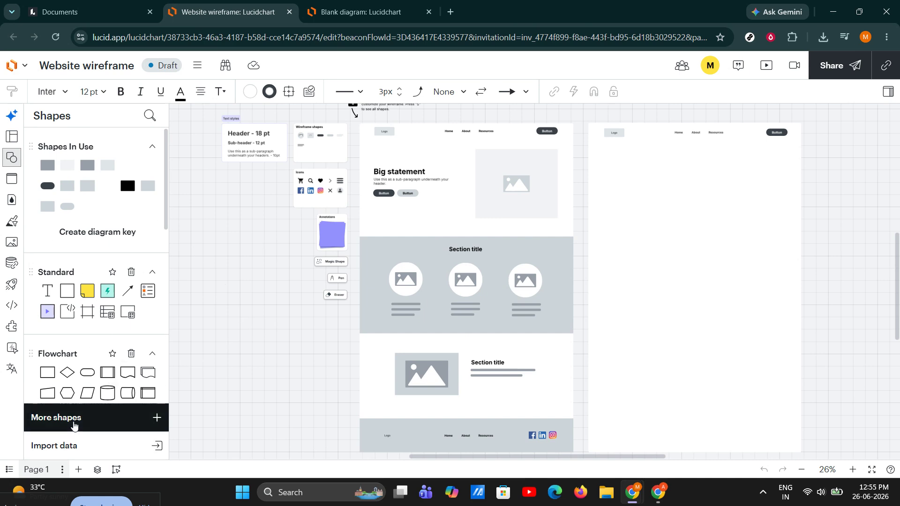
Look up the UI Mockups library among the standard shape libraries and examine its shape sets.
click(68, 422)
scroll(213, 267, down, 10)
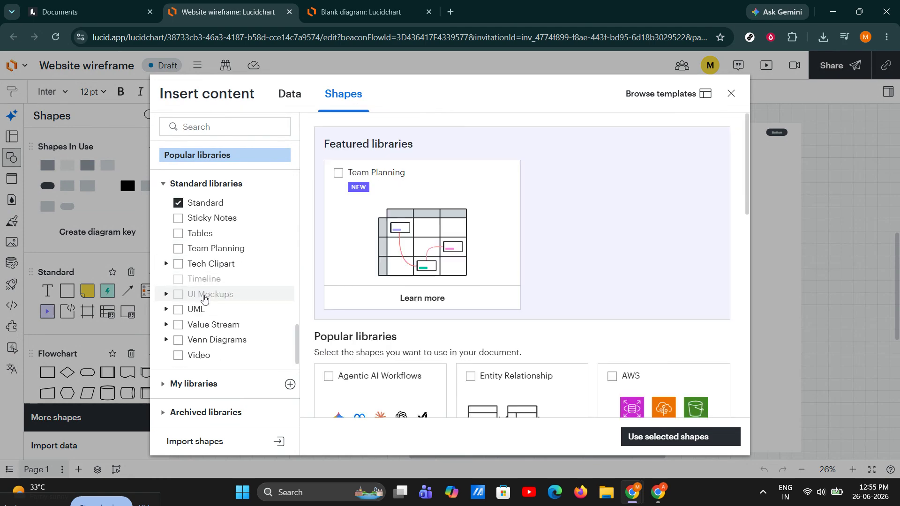
click(729, 93)
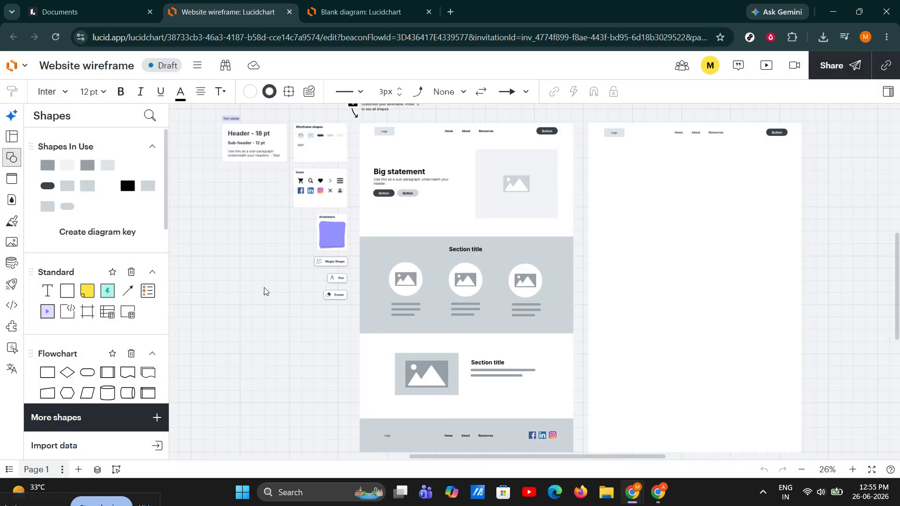
click(118, 418)
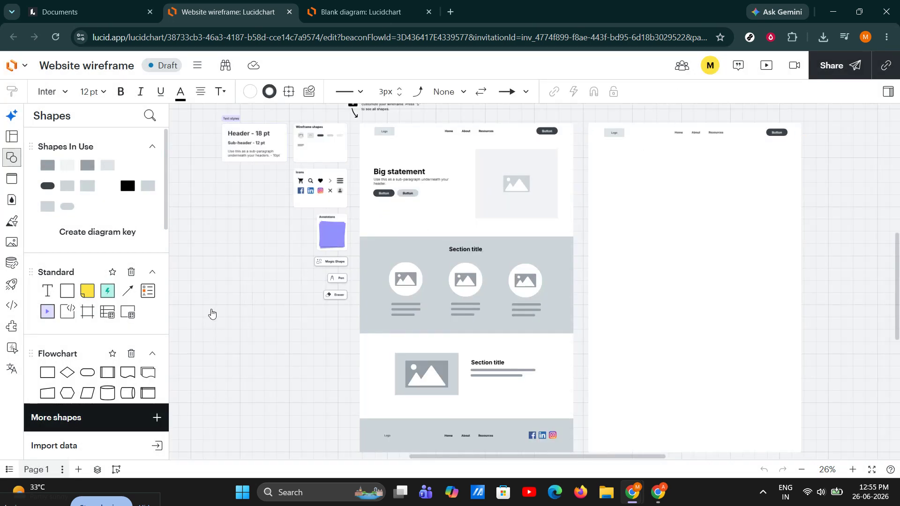
scroll(229, 286, down, 10)
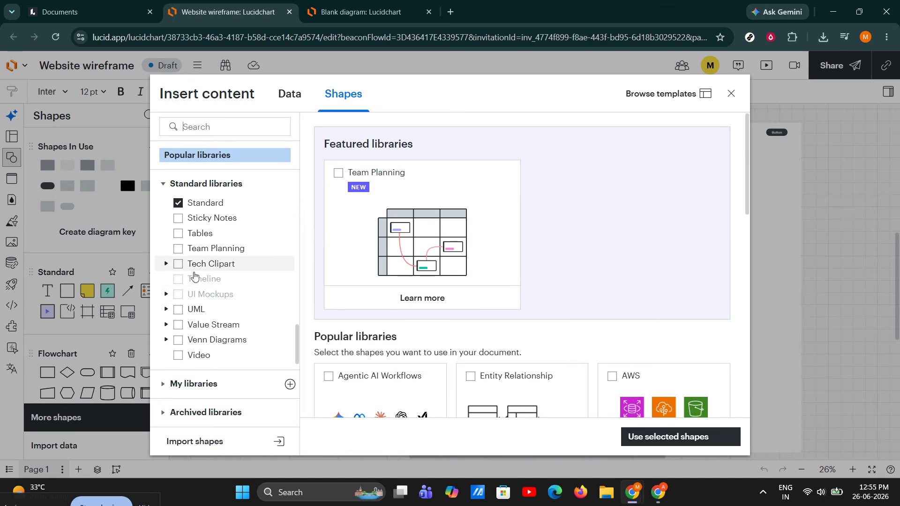
click(177, 298)
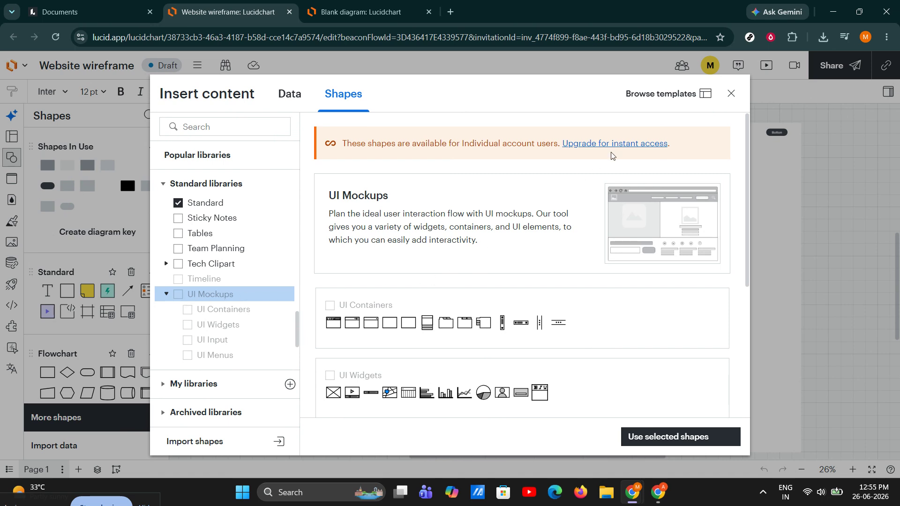
click(731, 94)
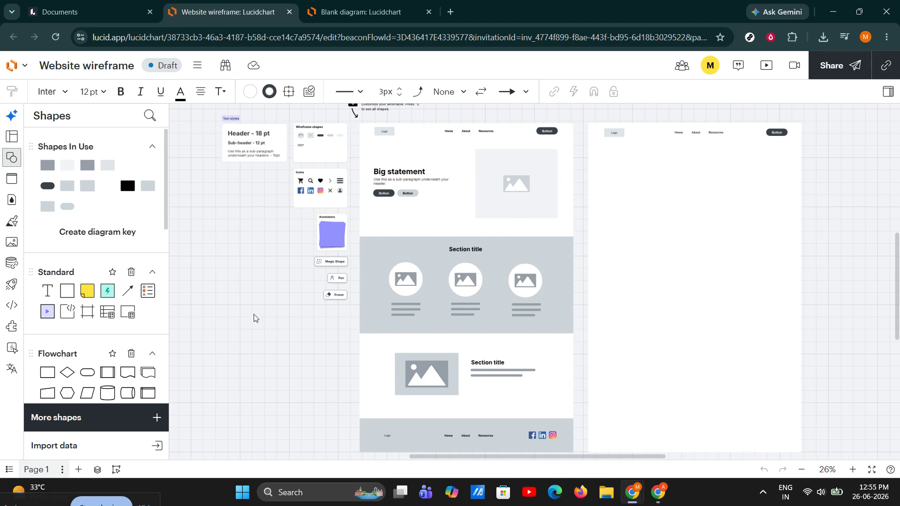
Try to add a diamond shape from the Flowchart library to the document.
scroll(253, 276, up, 1)
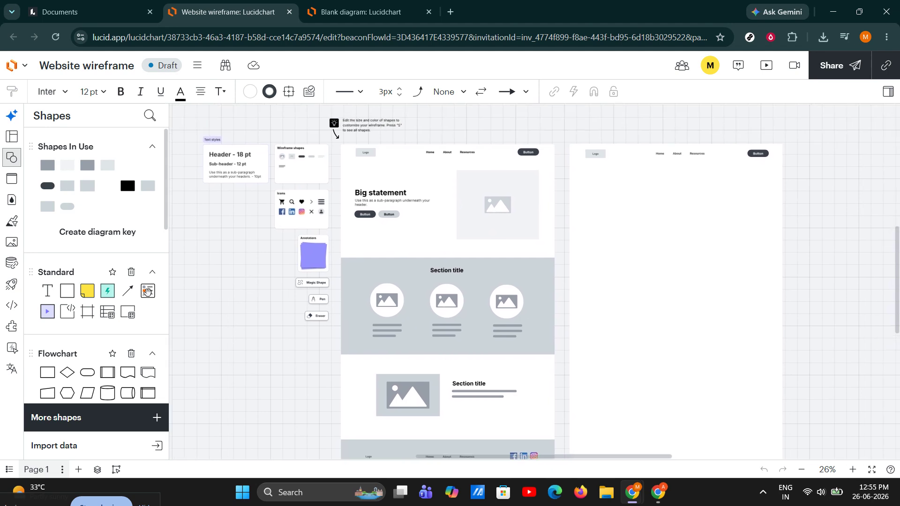
scroll(139, 295, down, 3)
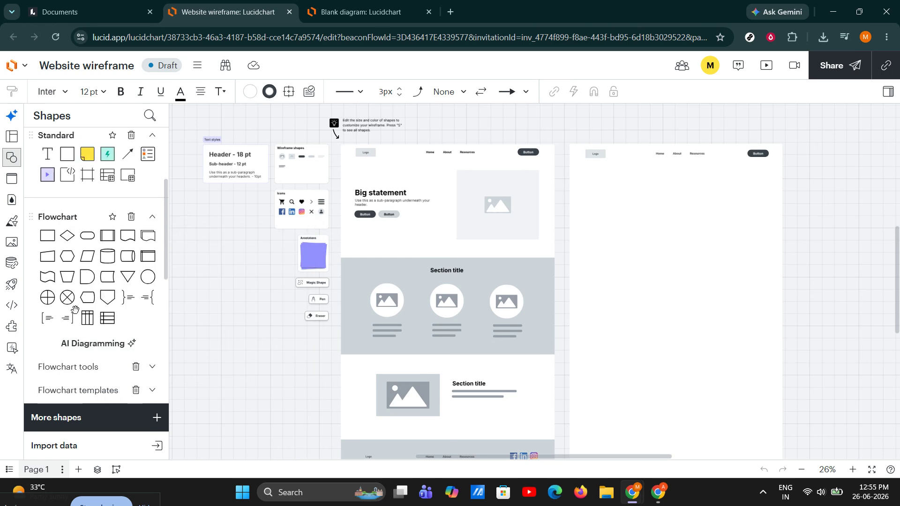
scroll(114, 255, up, 3)
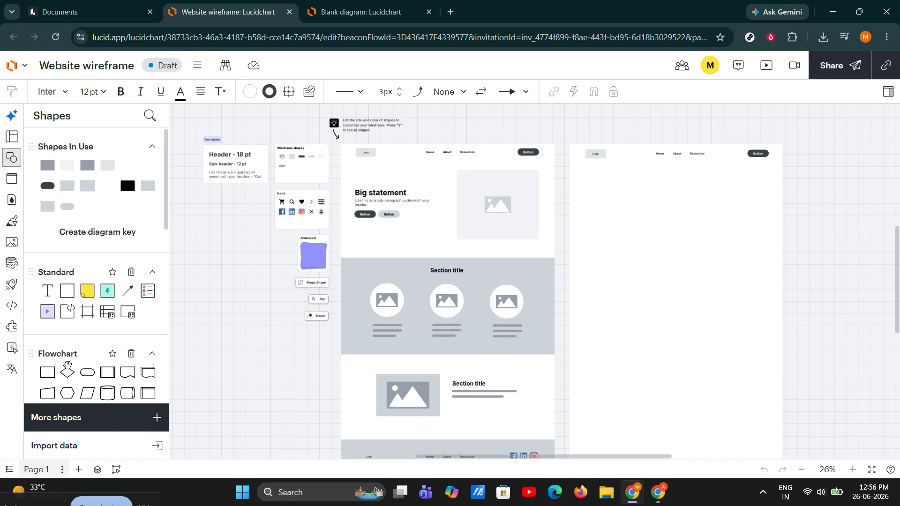
mouse_move(67, 371)
mouse_move(68, 371)
mouse_down()
mouse_move(197, 317)
mouse_move(133, 356)
mouse_move(68, 376)
mouse_up()
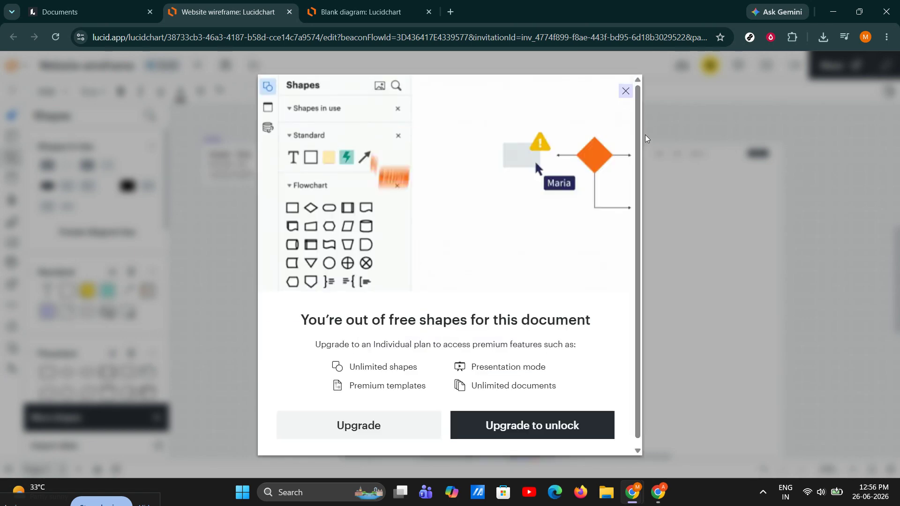
click(625, 91)
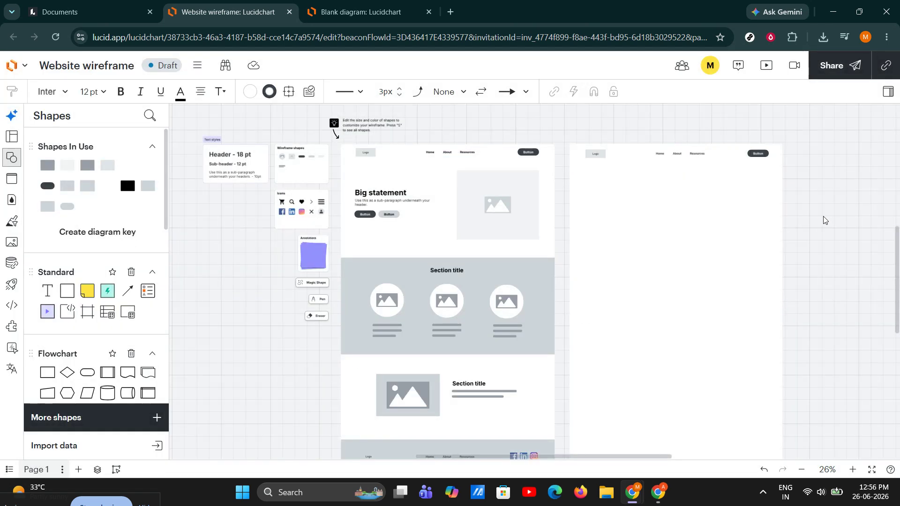
Examine the wireframe template's page layouts, text styles, wireframe shapes, icons and annotations.
scroll(781, 181, down, 2)
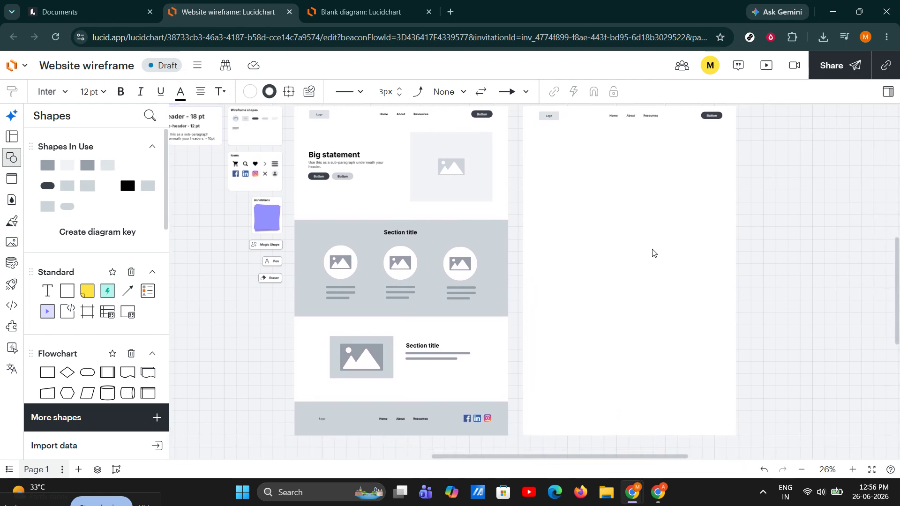
scroll(772, 214, up, 2)
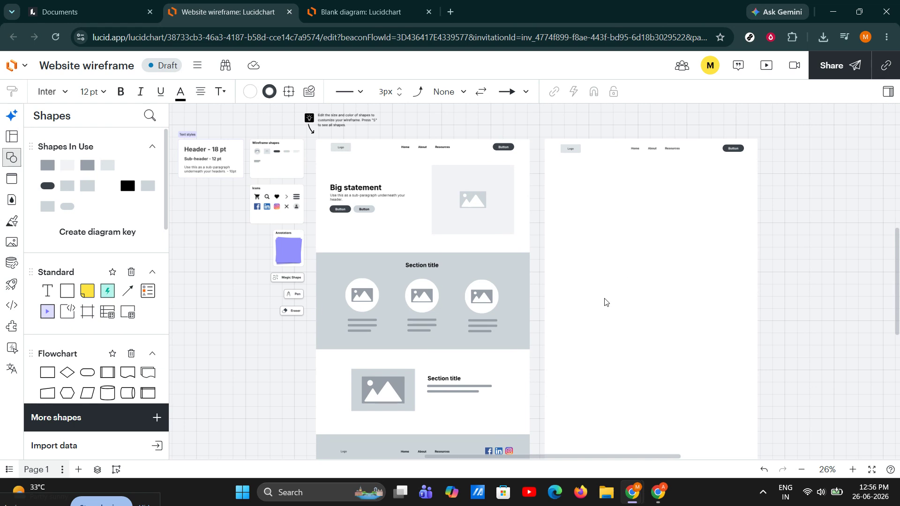
scroll(605, 300, up, 3)
scroll(552, 252, up, 1)
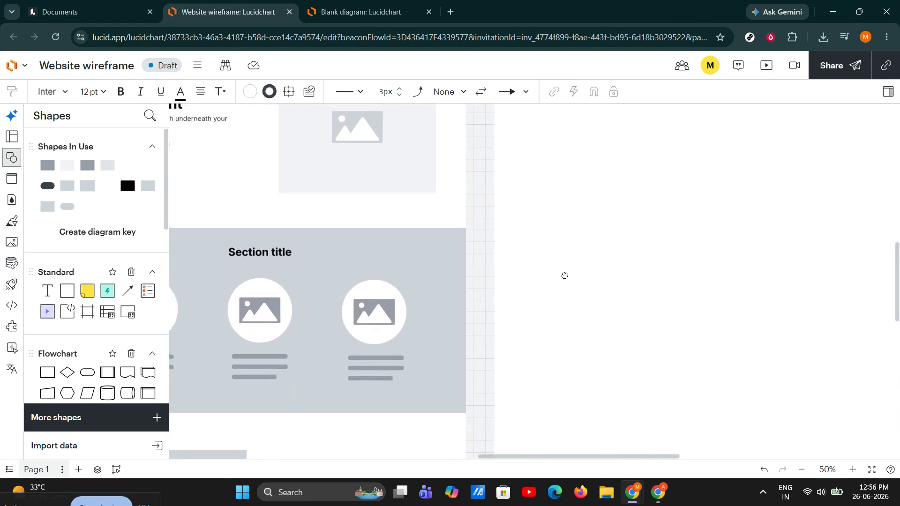
scroll(564, 276, left, 5)
scroll(564, 276, up, 4)
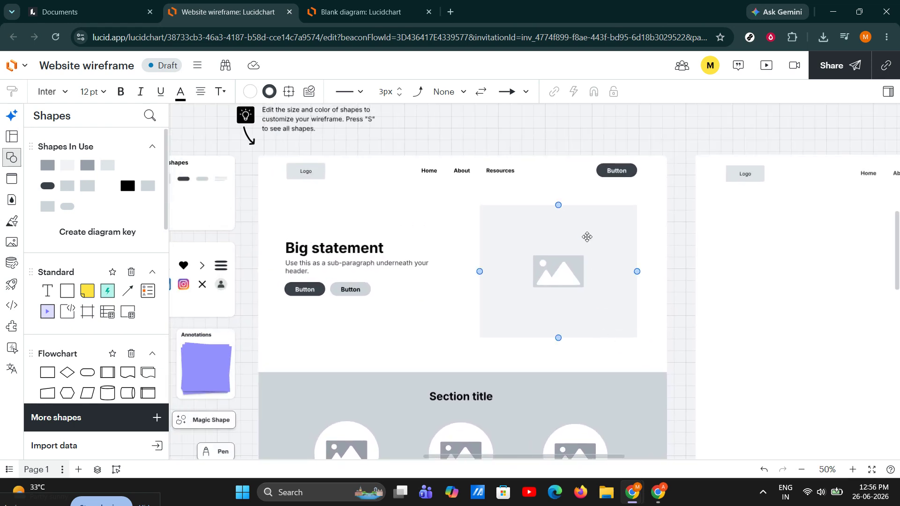
scroll(438, 347, down, 3)
scroll(438, 346, left, 1)
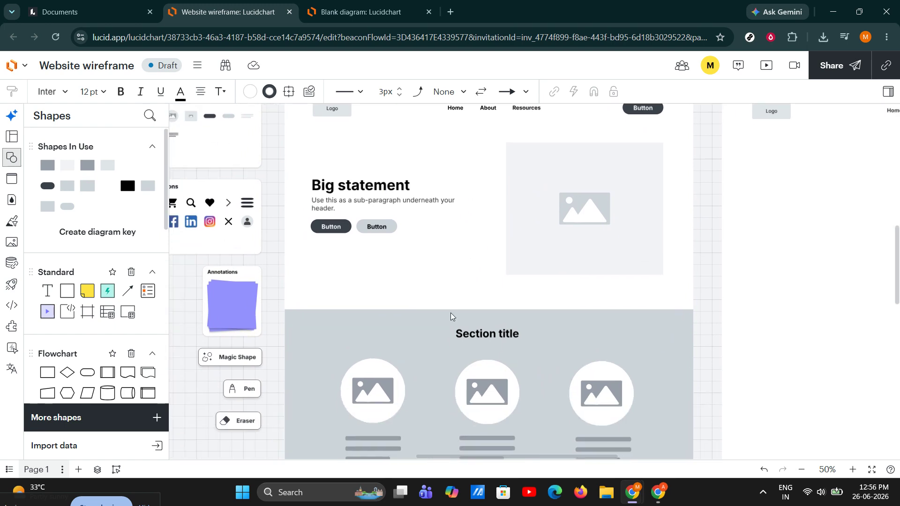
scroll(457, 363, left, 4)
scroll(328, 361, up, 3)
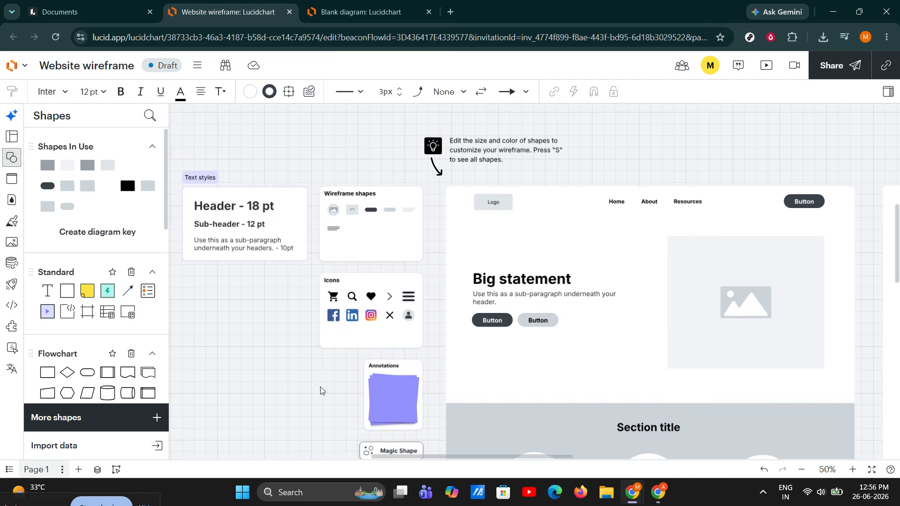
scroll(315, 375, down, 1)
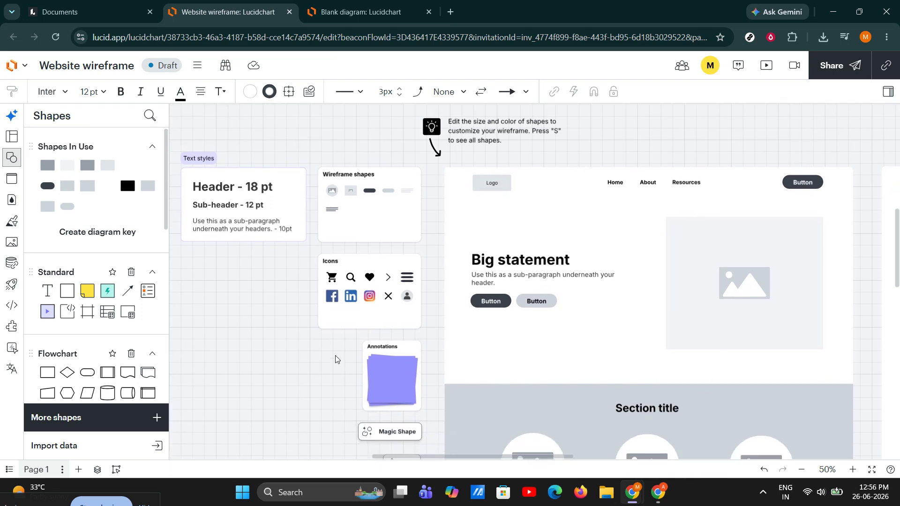
Select the header logo placeholder and open the labels of the header button and the dark hero button.
click(495, 188)
double_click(495, 187)
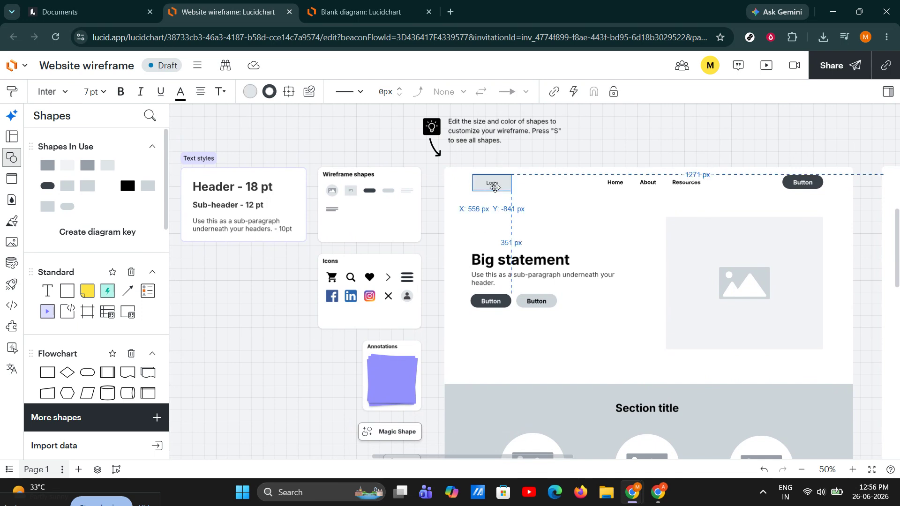
click(514, 231)
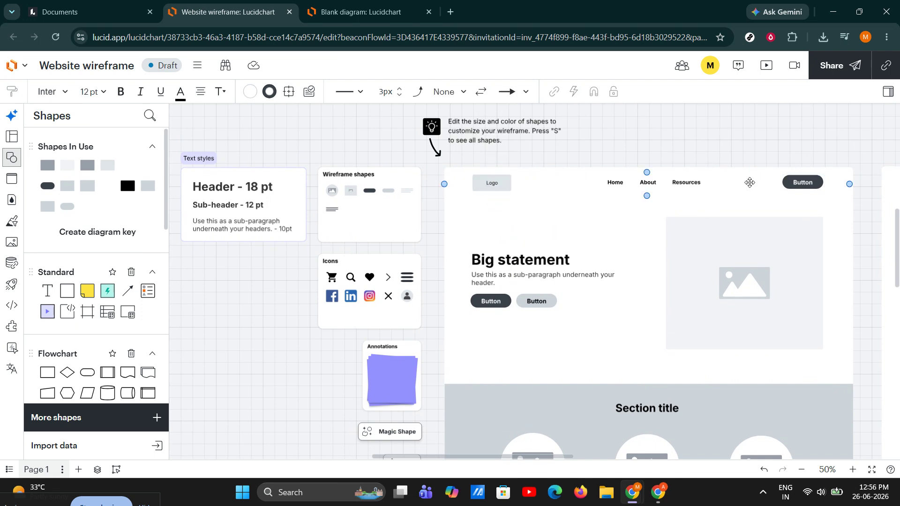
click(802, 182)
click(804, 183)
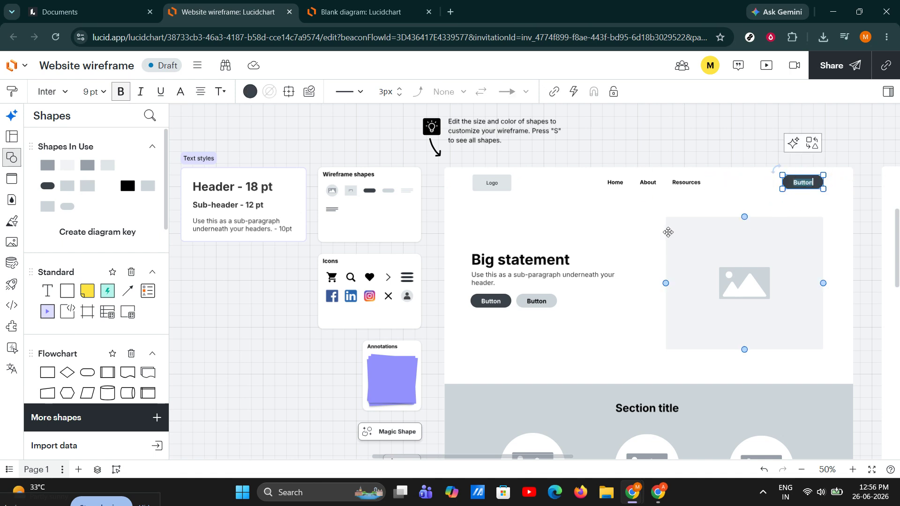
click(693, 237)
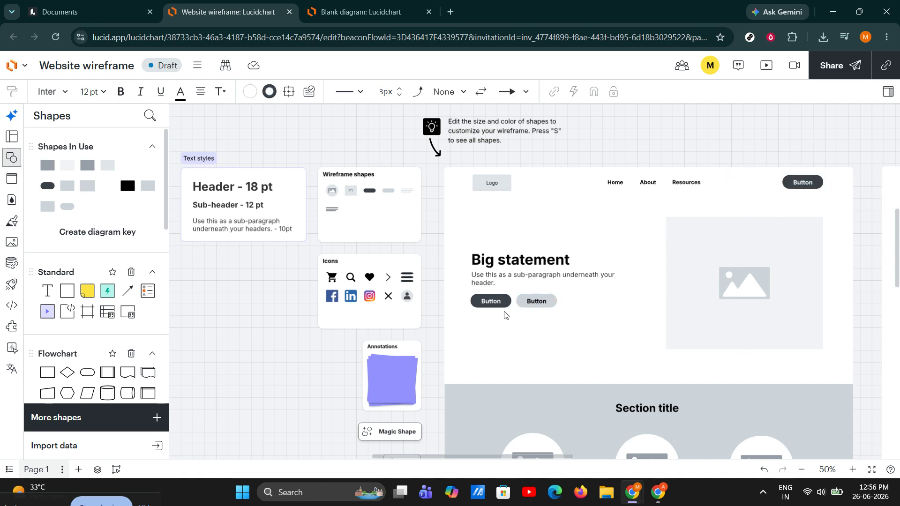
double_click(491, 301)
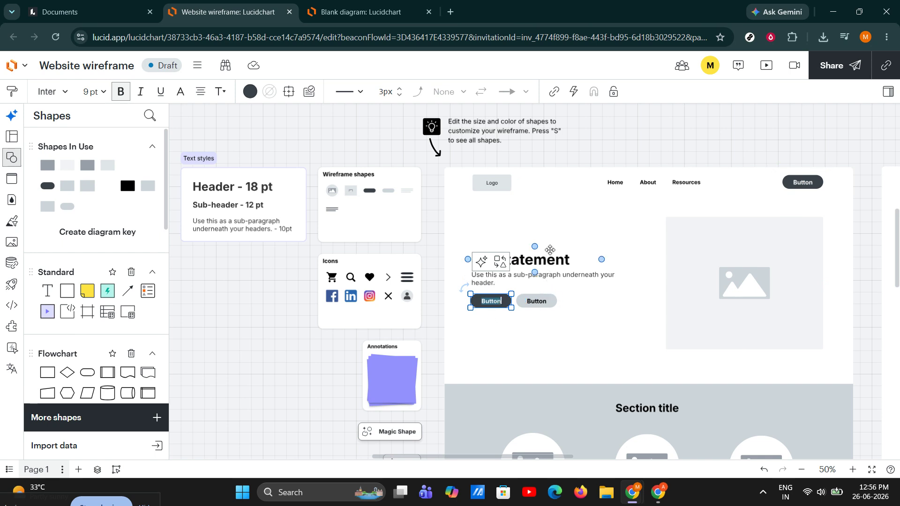
Move the "Big statement" heading slightly up and widen its text box to about 501 by 84 px.
click(542, 258)
drag(543, 259, 543, 257)
double_click(543, 257)
drag(604, 265, 626, 267)
click(596, 269)
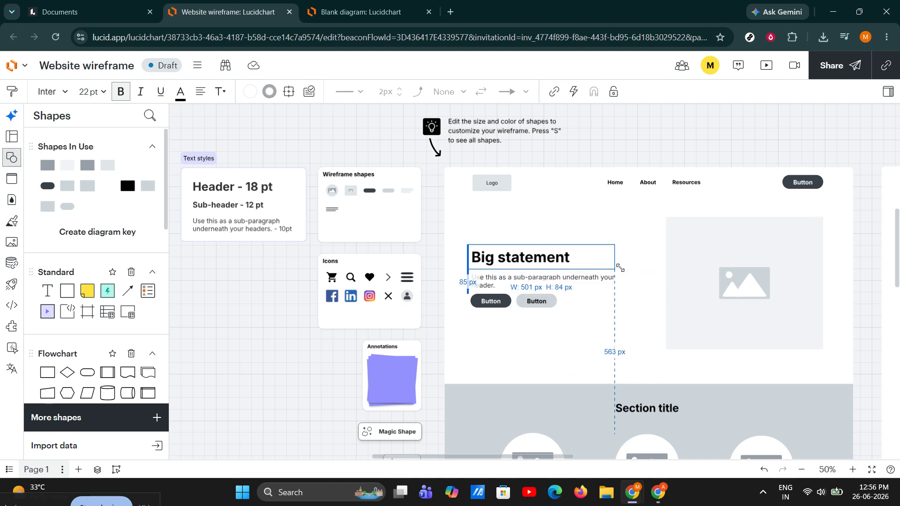
click(597, 228)
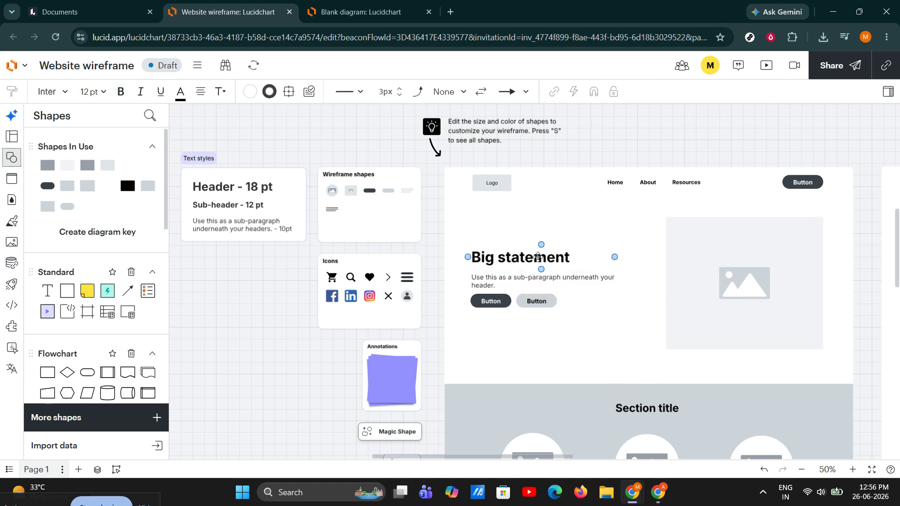
Examine the first wireframe page from the "Big statement" hero section down to the footer.
click(534, 257)
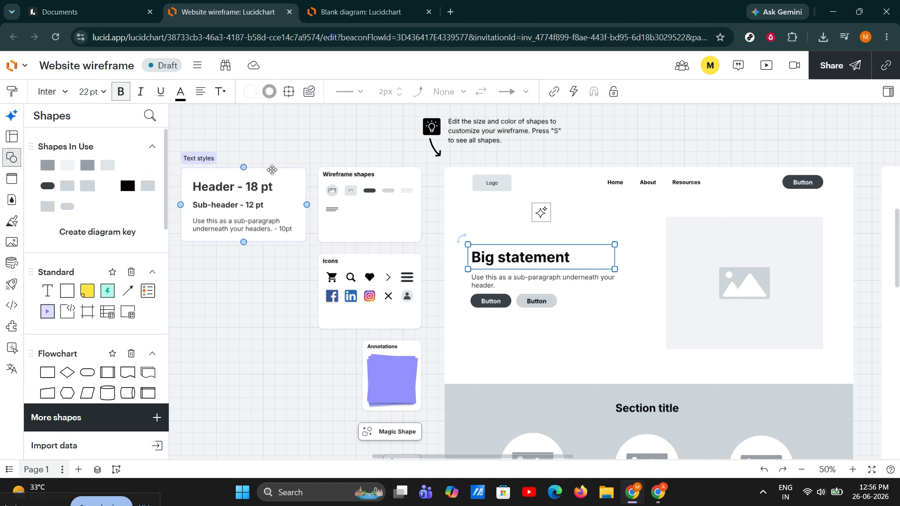
key(Return)
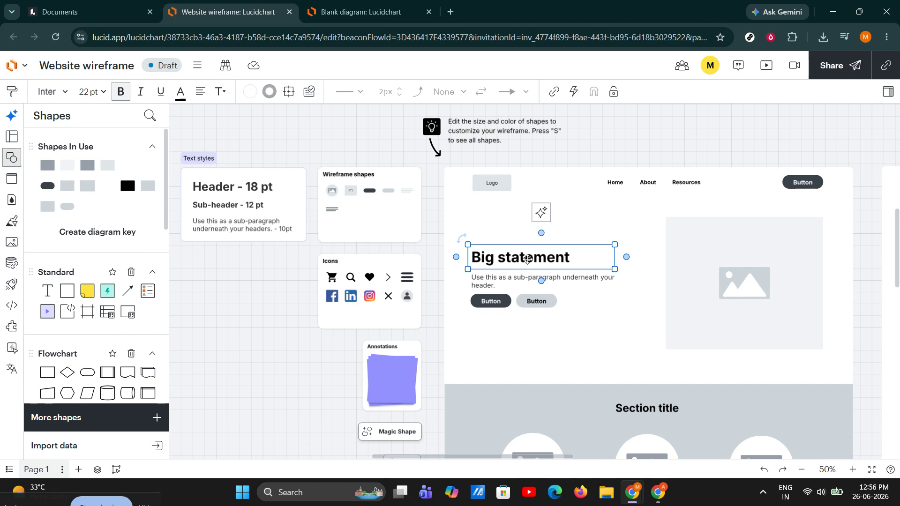
key(Escape)
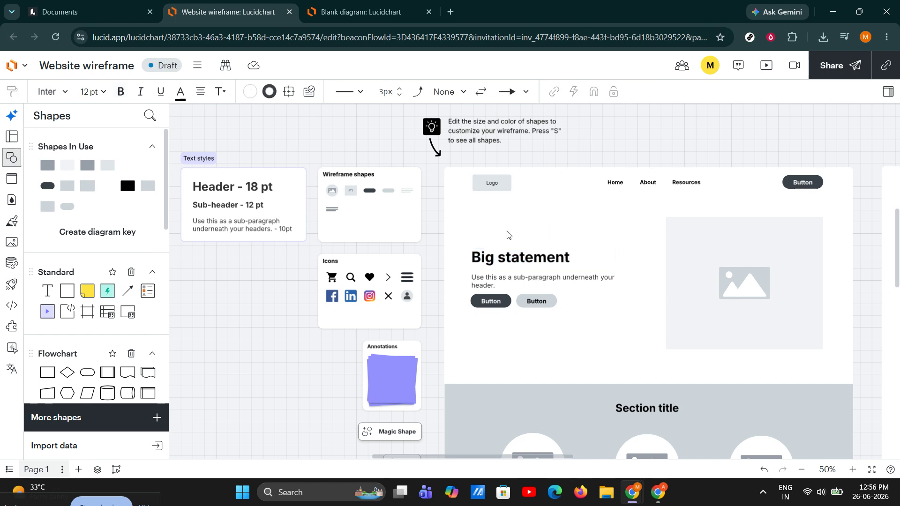
scroll(644, 255, down, 3)
scroll(646, 256, up, 3)
scroll(500, 263, down, 9)
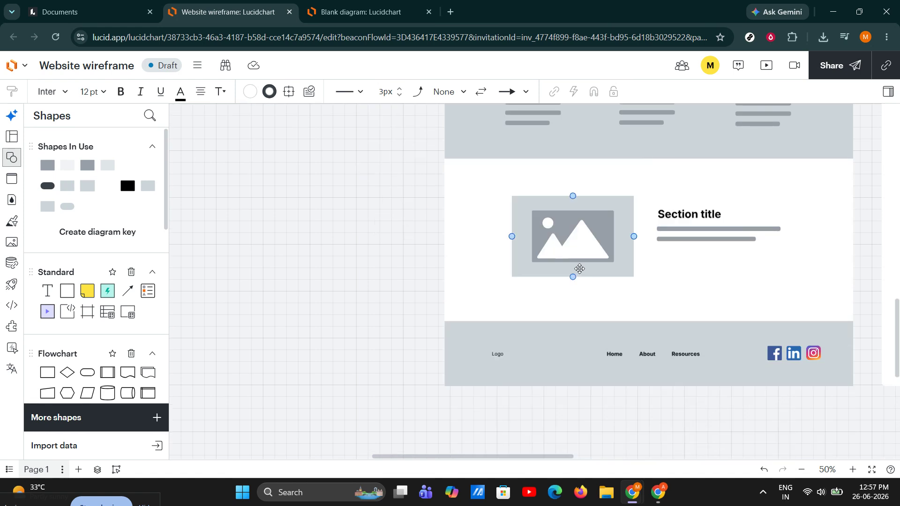
scroll(581, 310, up, 9)
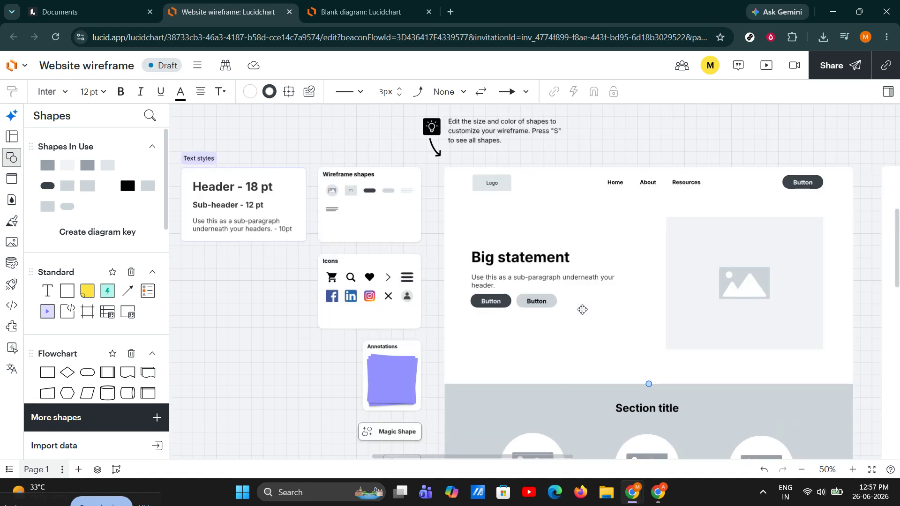
scroll(581, 310, down, 3)
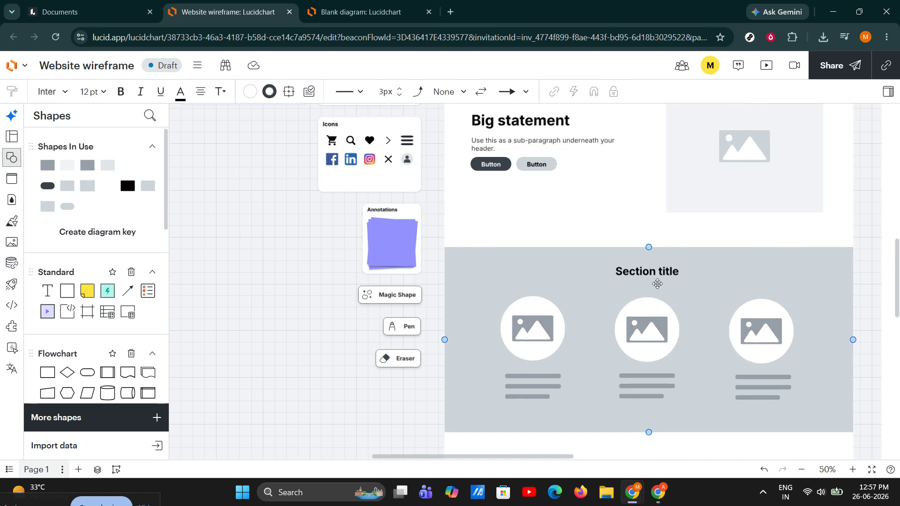
scroll(647, 318, up, 3)
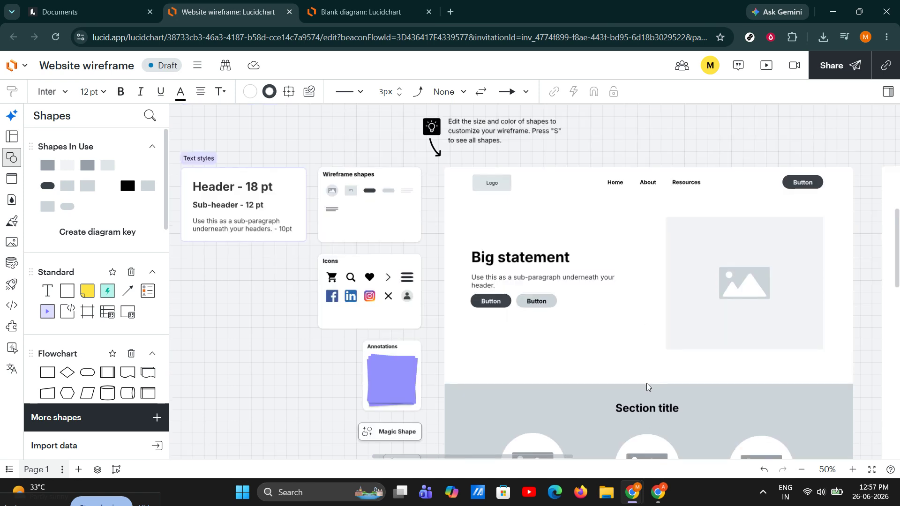
Try to extend a connected shape from the bottom of the "Section title" heading above the three circular image placeholders.
click(642, 411)
scroll(649, 397, down, 3)
click(651, 279)
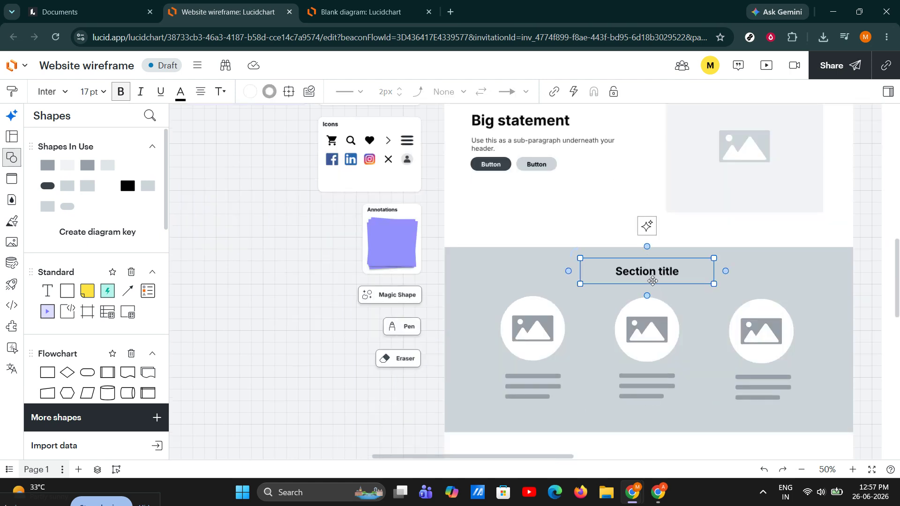
mouse_move(646, 295)
mouse_down()
mouse_move(646, 330)
mouse_move(645, 310)
mouse_move(624, 287)
mouse_move(583, 304)
mouse_move(649, 283)
mouse_up()
scroll(650, 285, down, 3)
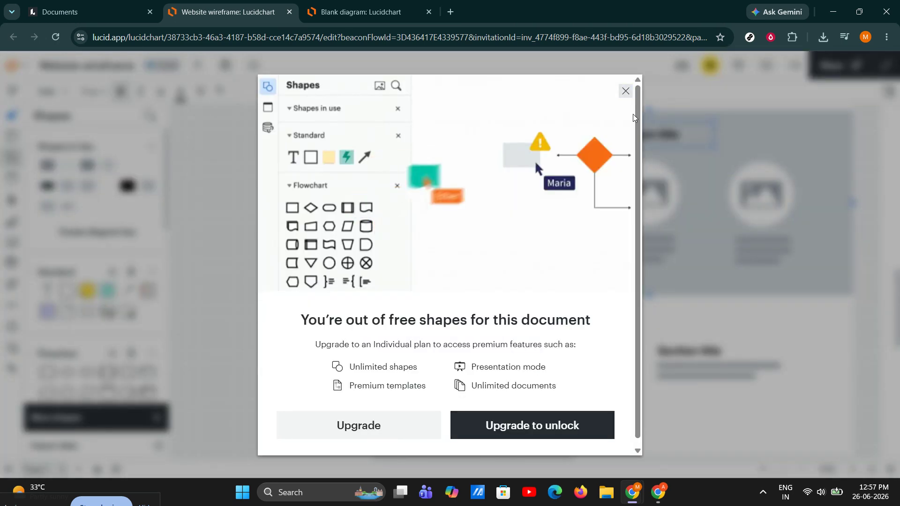
click(624, 90)
Try to extend a connected shape from the bottom edge of the grey three-column section background.
click(647, 295)
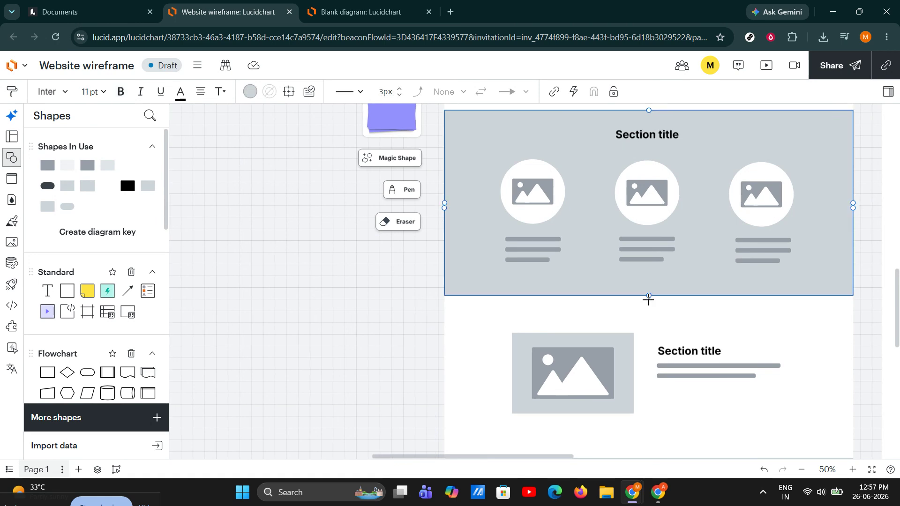
mouse_move(649, 296)
mouse_down()
mouse_move(648, 324)
mouse_move(650, 301)
mouse_up()
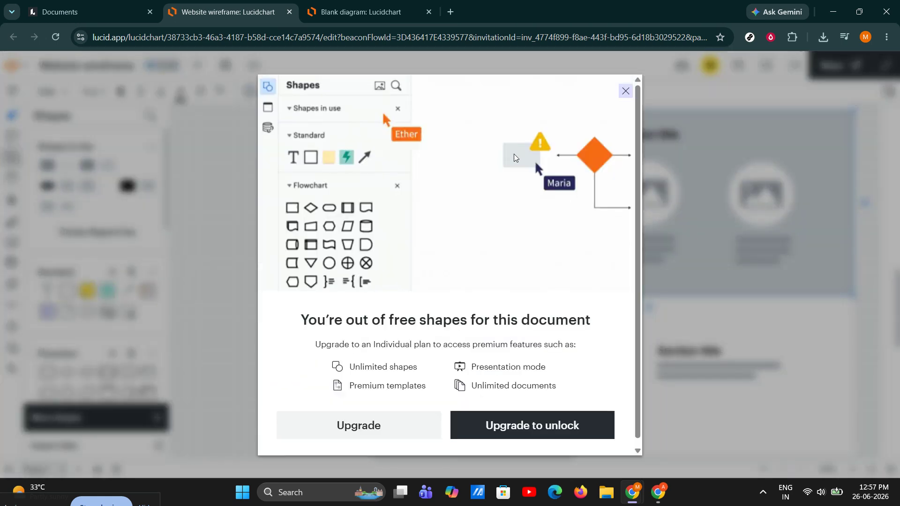
click(626, 90)
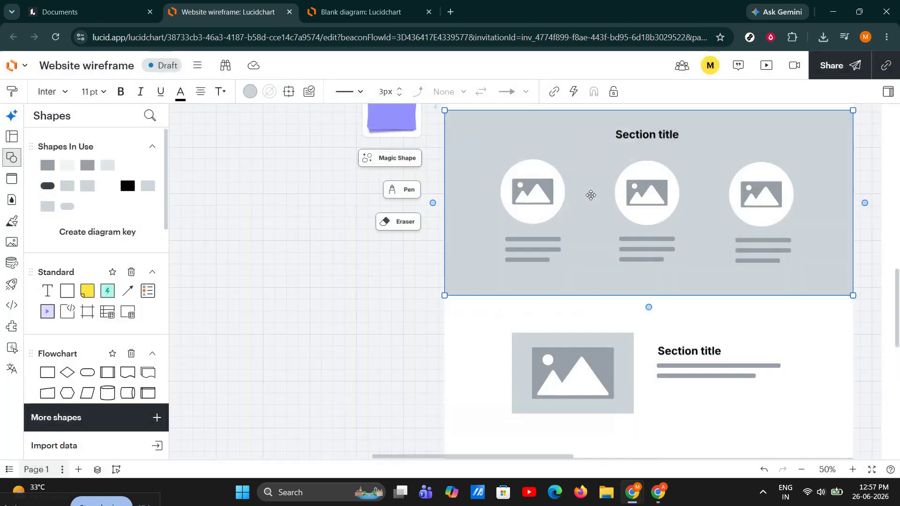
Examine both wireframe pages and the template's helper shapes at 33% zoom.
scroll(556, 239, up, 5)
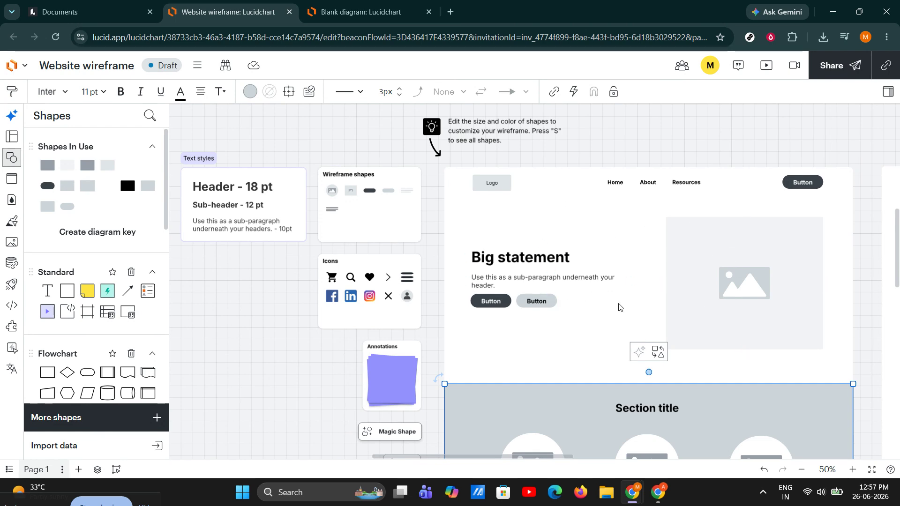
scroll(558, 253, down, 8)
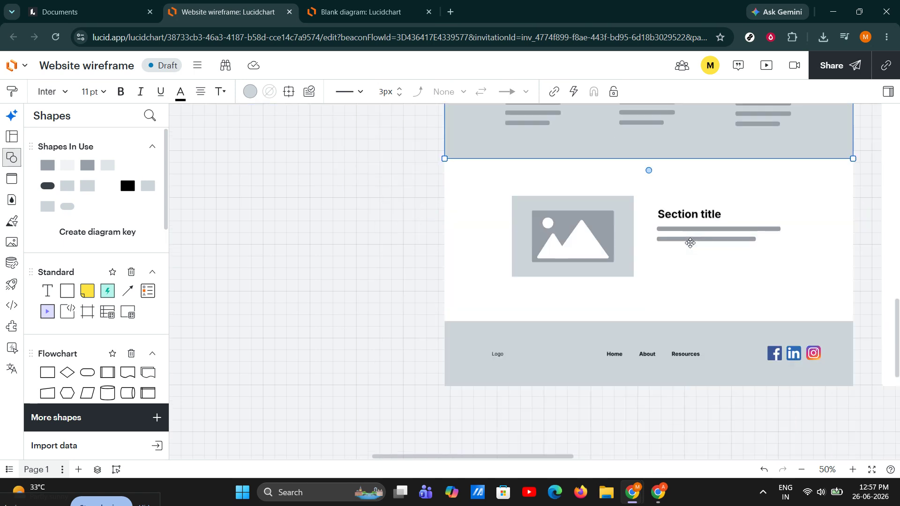
scroll(758, 236, right, 5)
scroll(757, 236, up, 2)
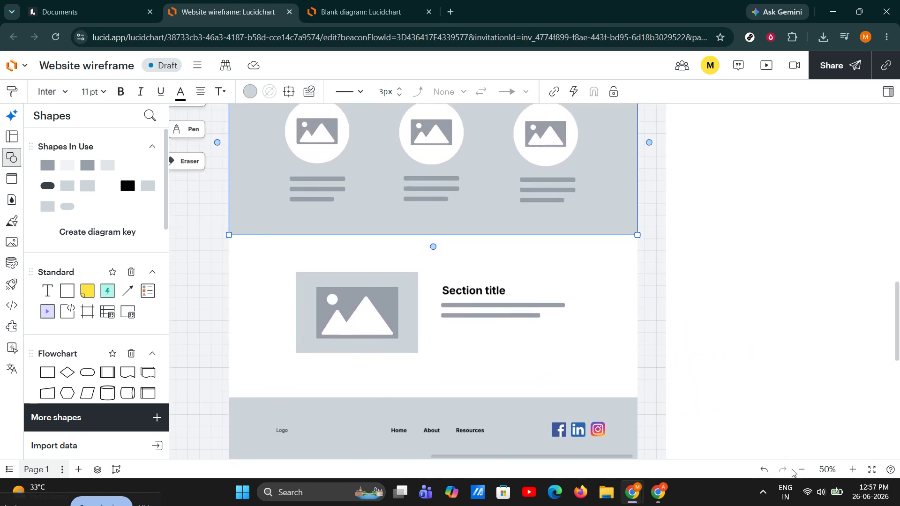
click(801, 469)
drag(707, 201, 515, 326)
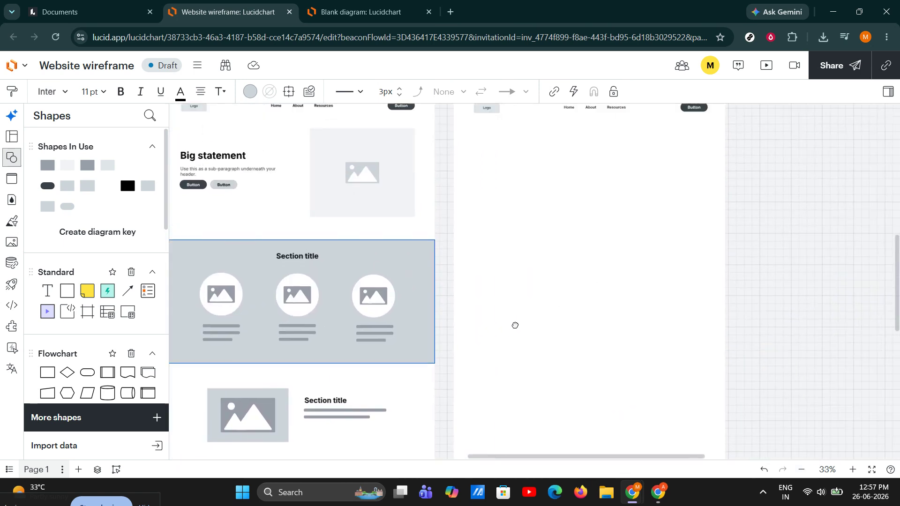
drag(538, 255, 818, 248)
click(262, 307)
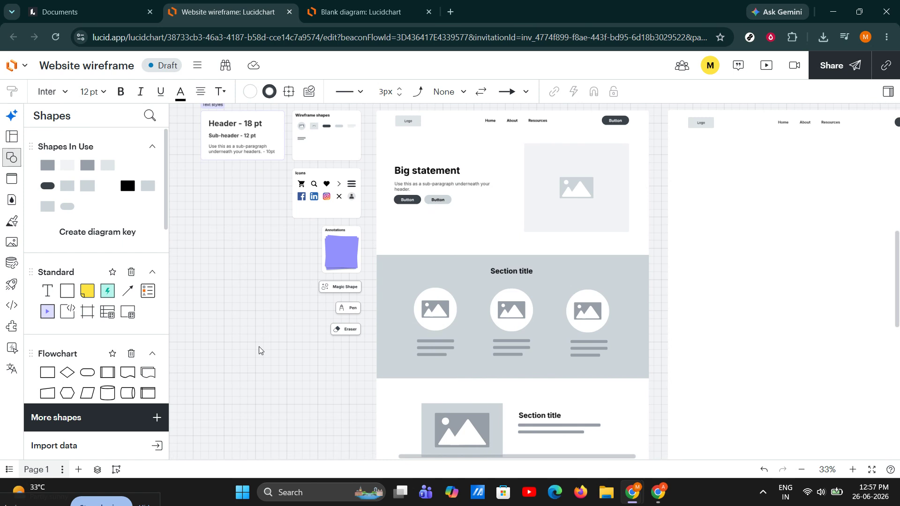
drag(260, 350, 302, 308)
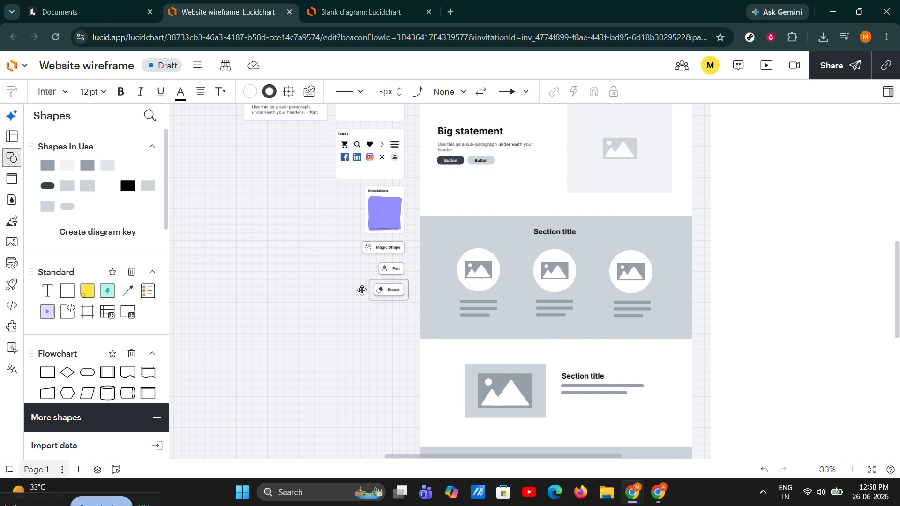
drag(297, 245, 323, 324)
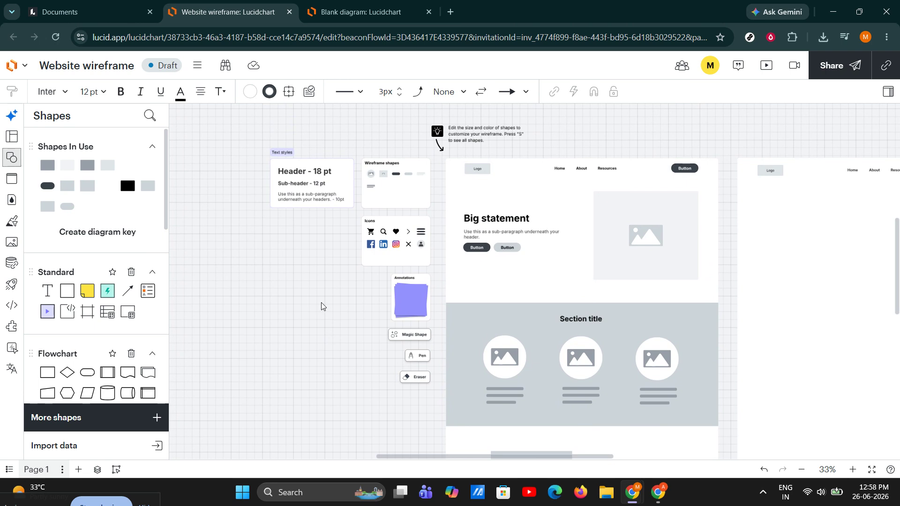
Try to add a connected shape from the hero image placeholder, and clear the selection.
click(618, 238)
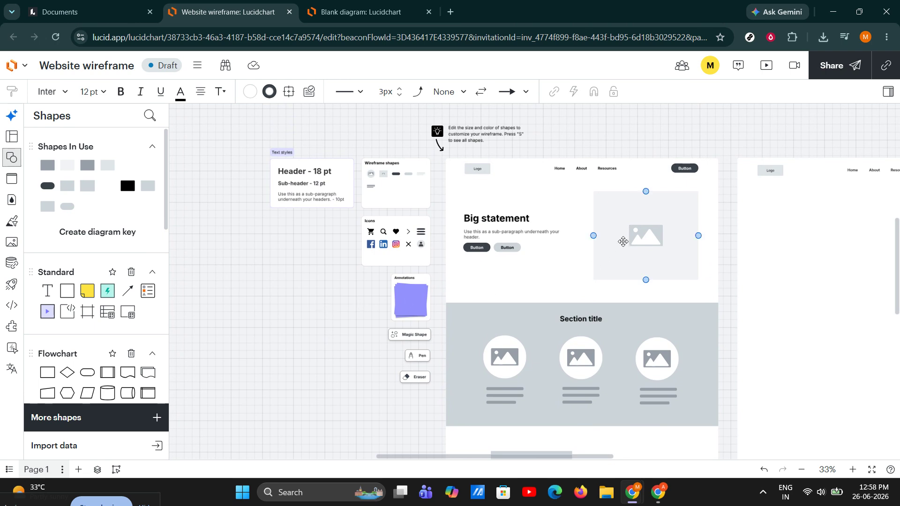
click(593, 237)
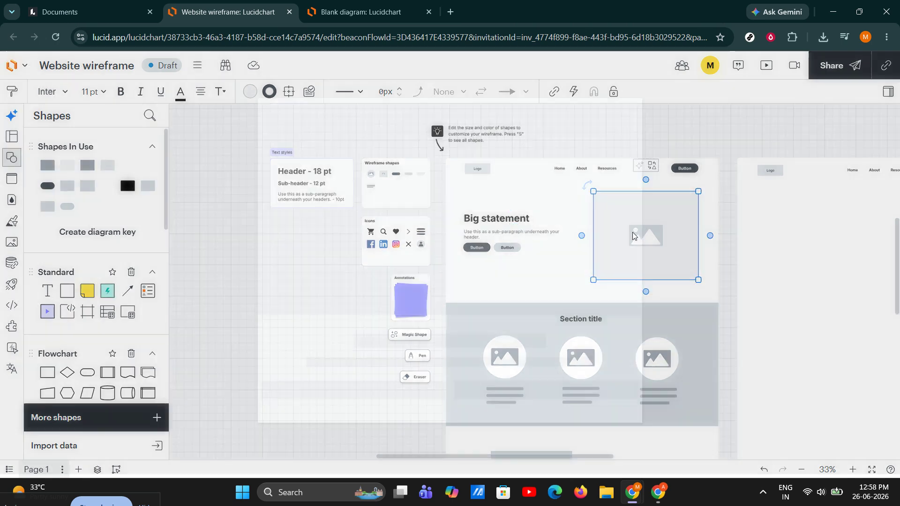
click(636, 236)
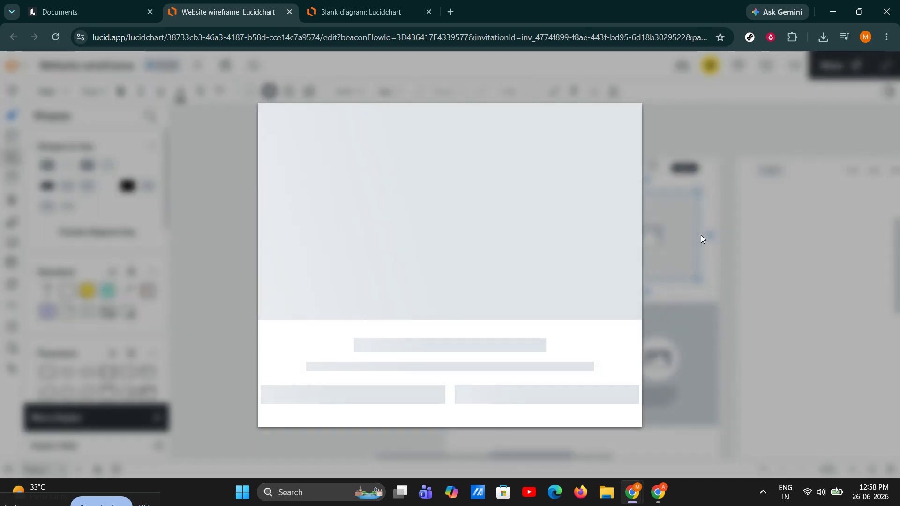
click(625, 92)
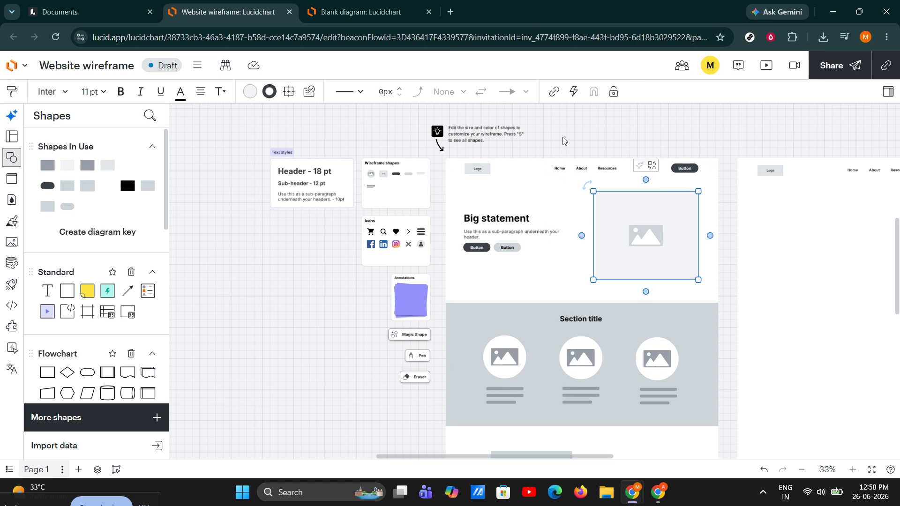
key(Escape)
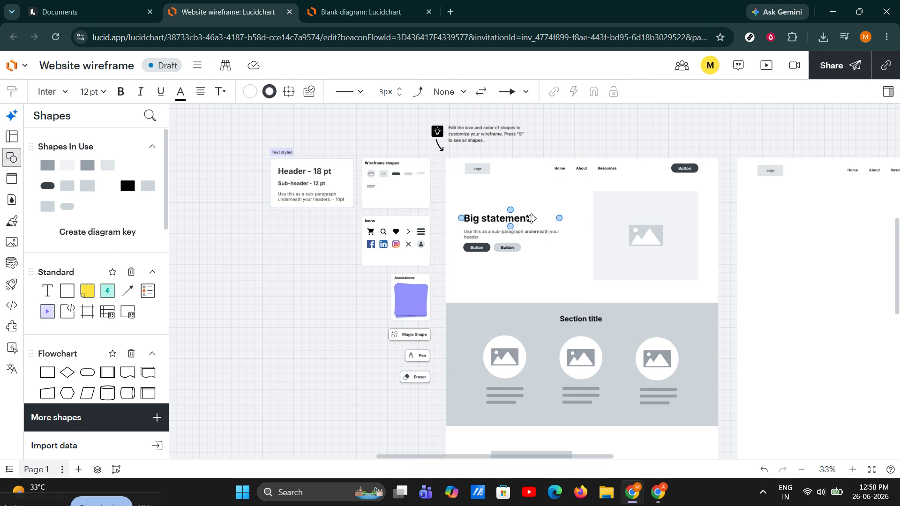